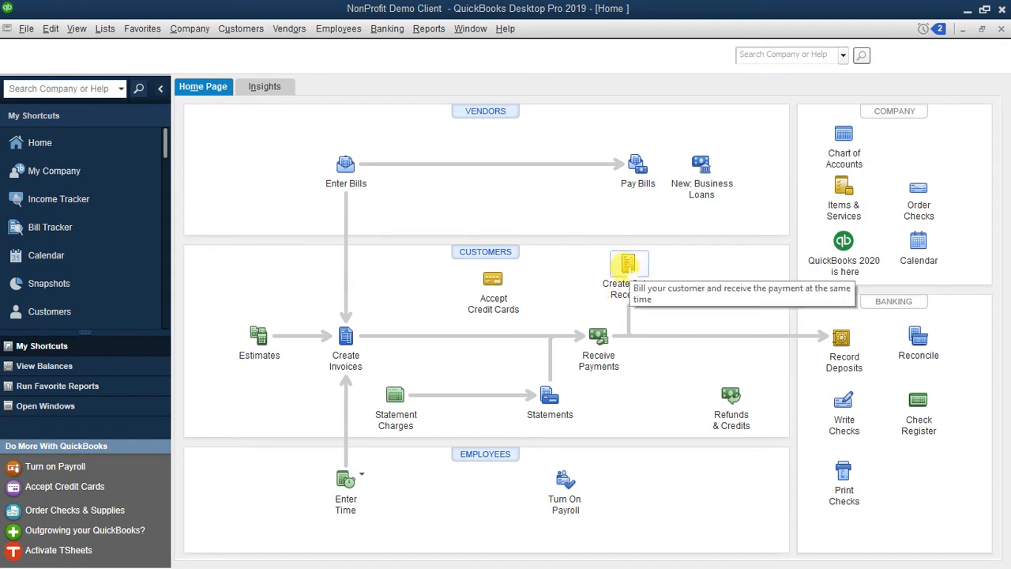
Start a sales receipt for the existing donor customer and add the In Kind Donations item on the first line.
click(629, 268)
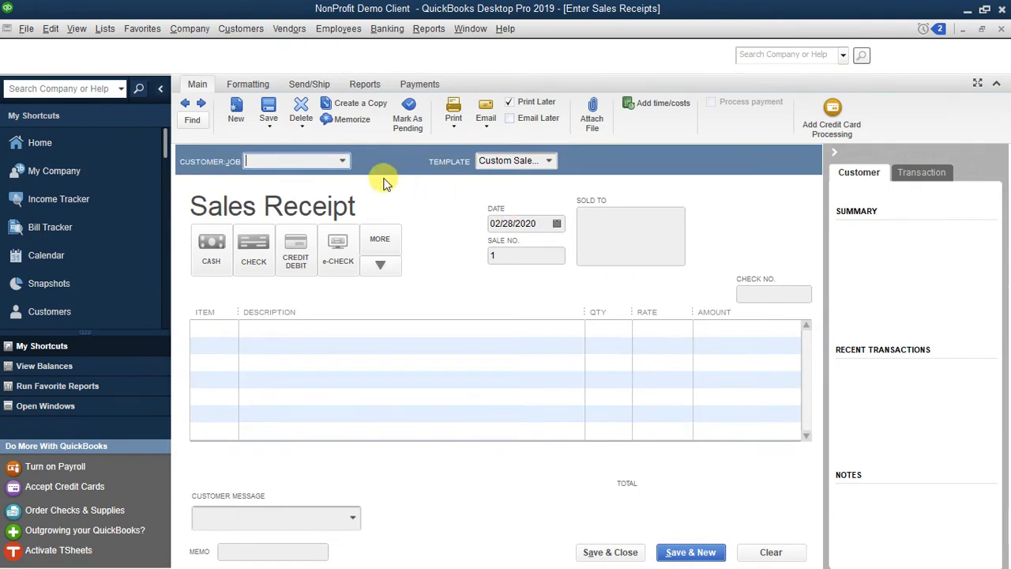
click(342, 162)
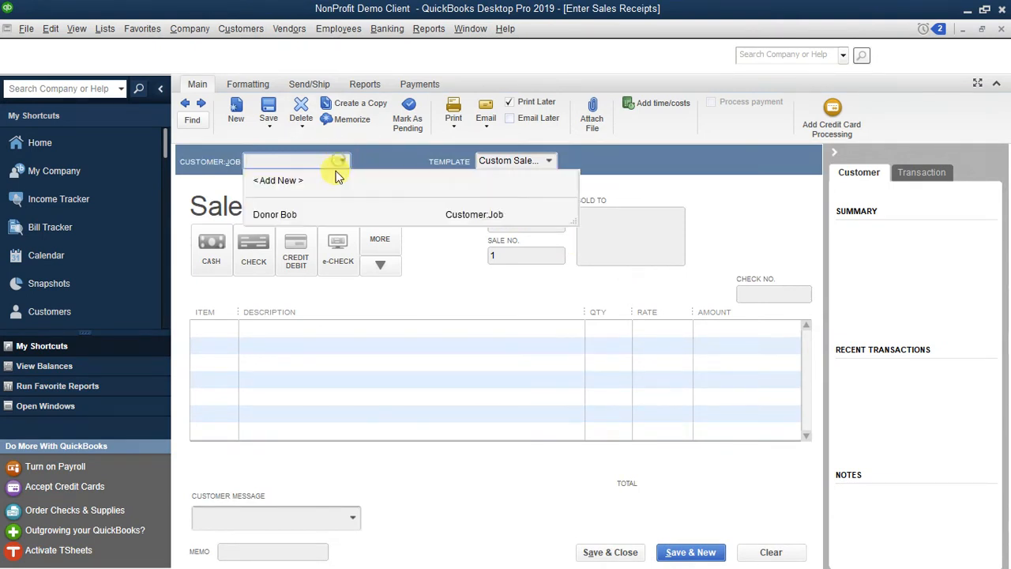
click(262, 218)
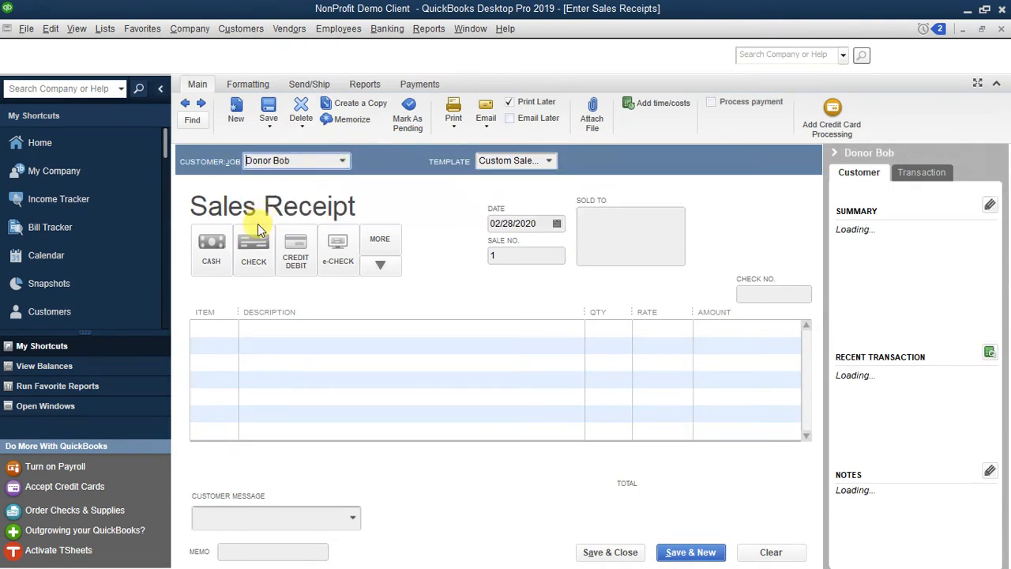
click(199, 329)
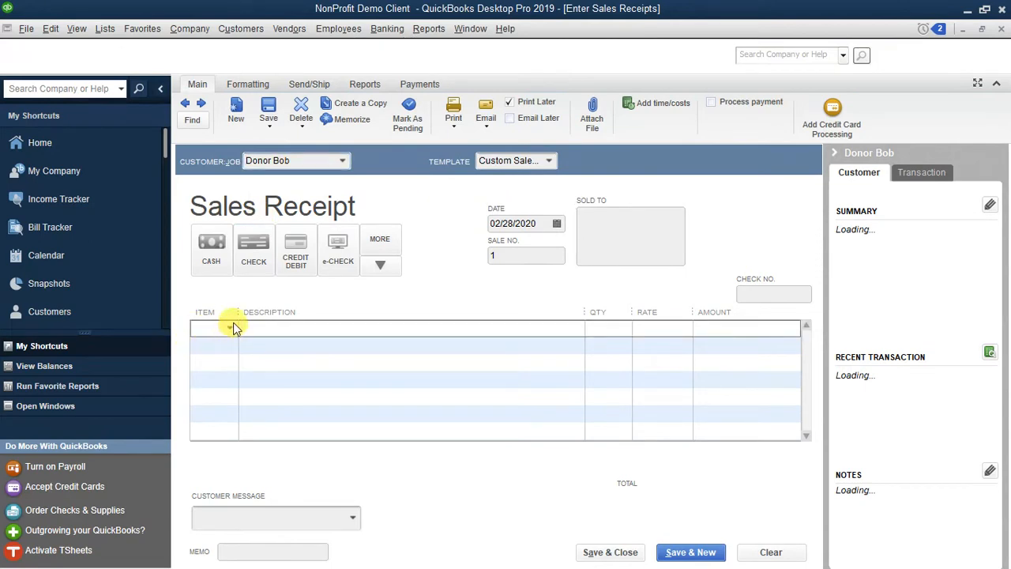
click(231, 329)
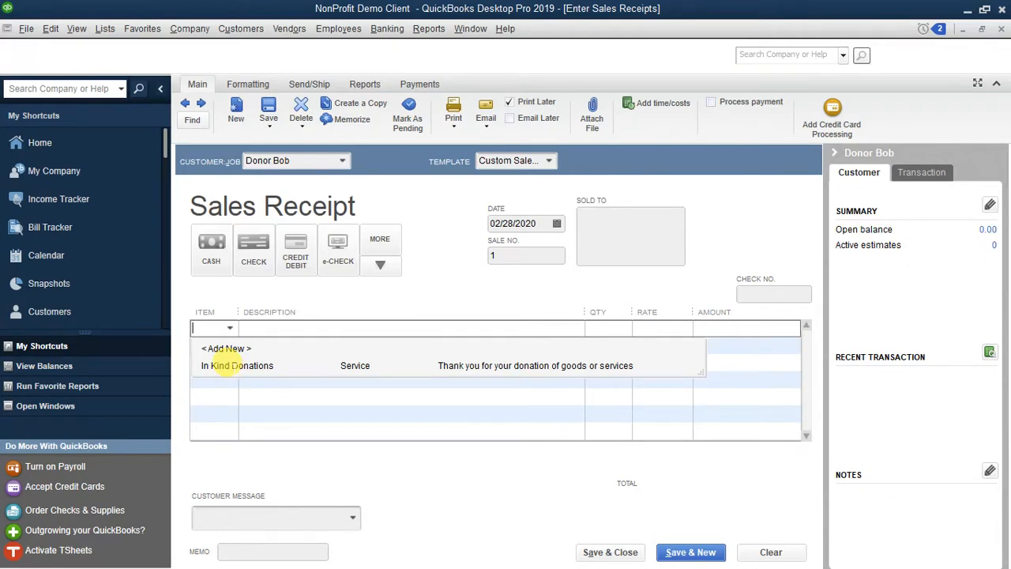
click(224, 365)
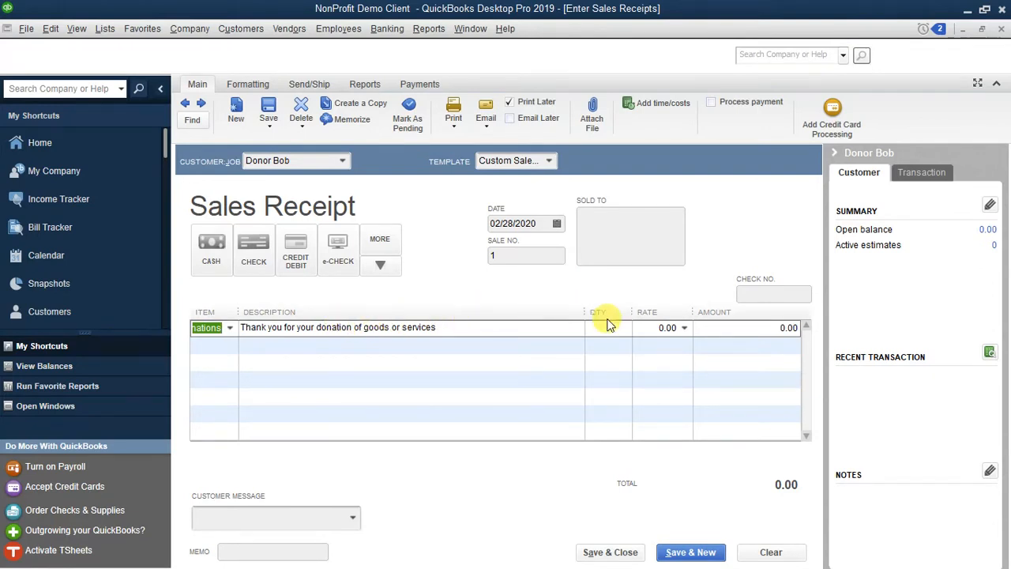
Set the In Kind Donations line's rate to 999, then save and close the sales receipt.
click(653, 328)
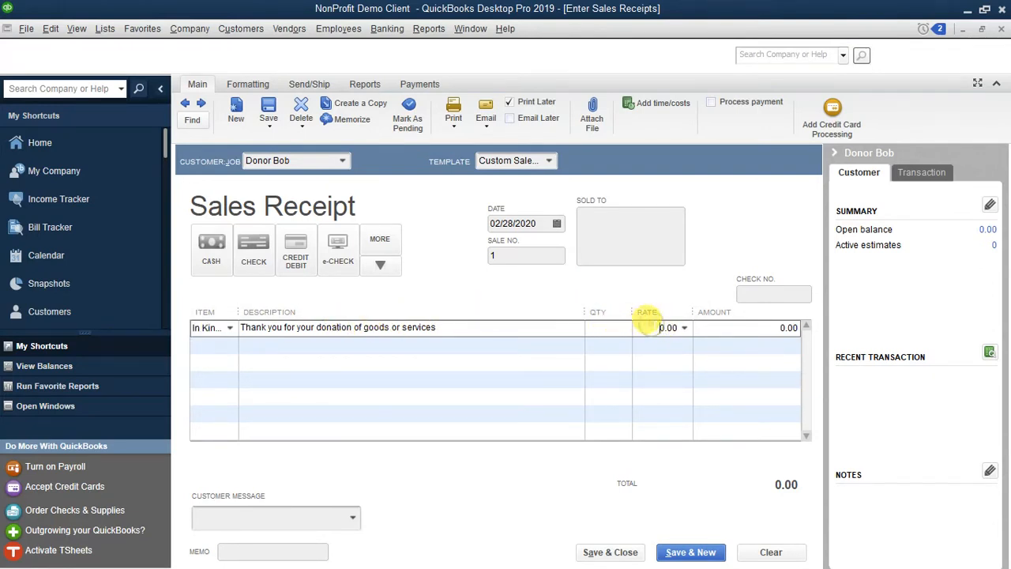
click(713, 327)
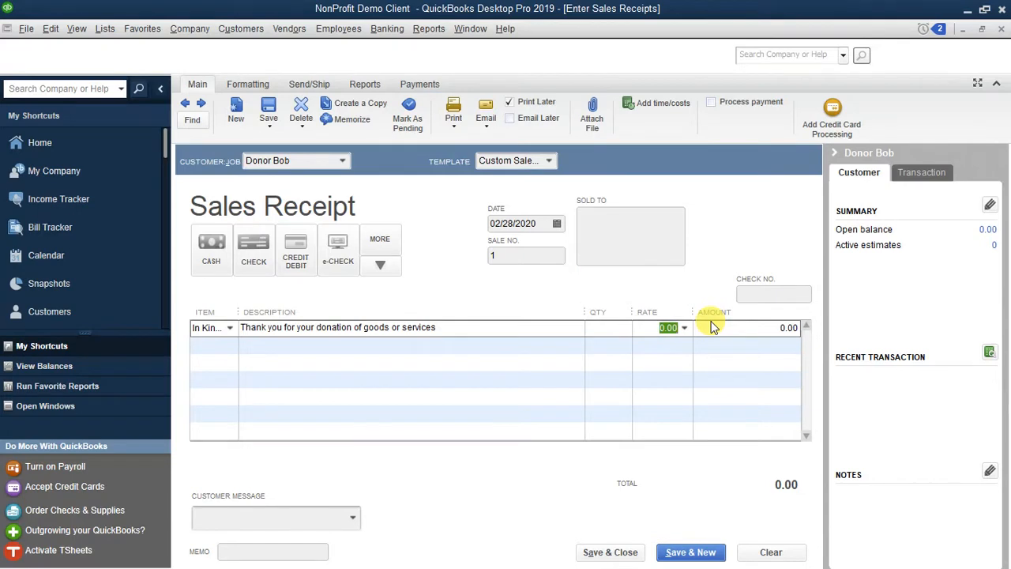
text(999)
click(592, 389)
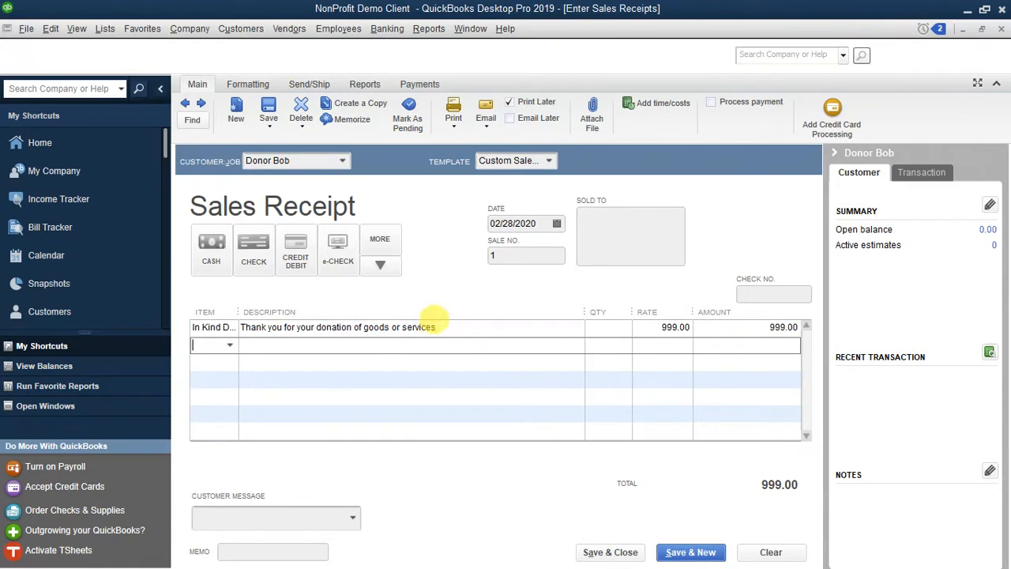
click(441, 326)
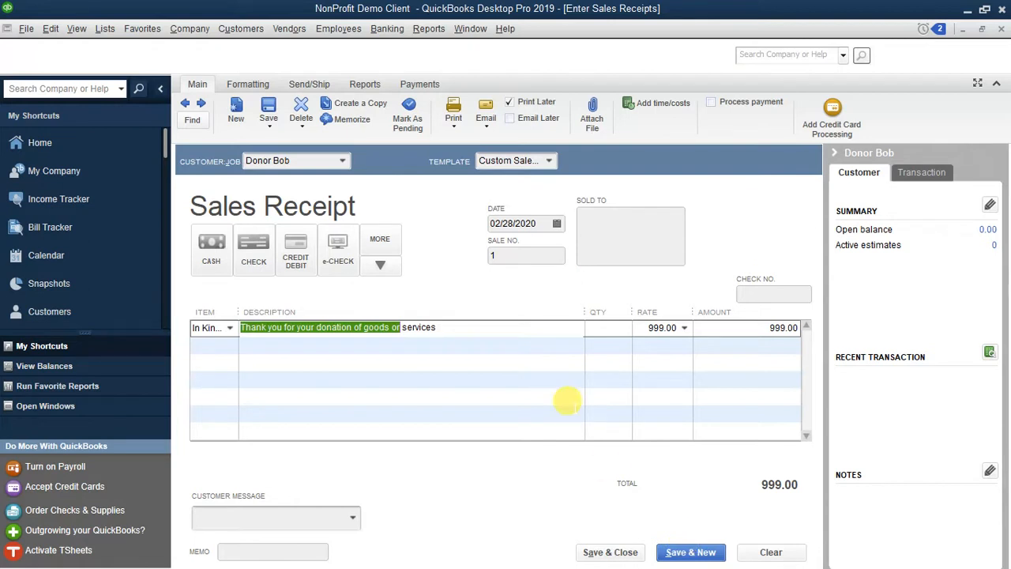
click(625, 555)
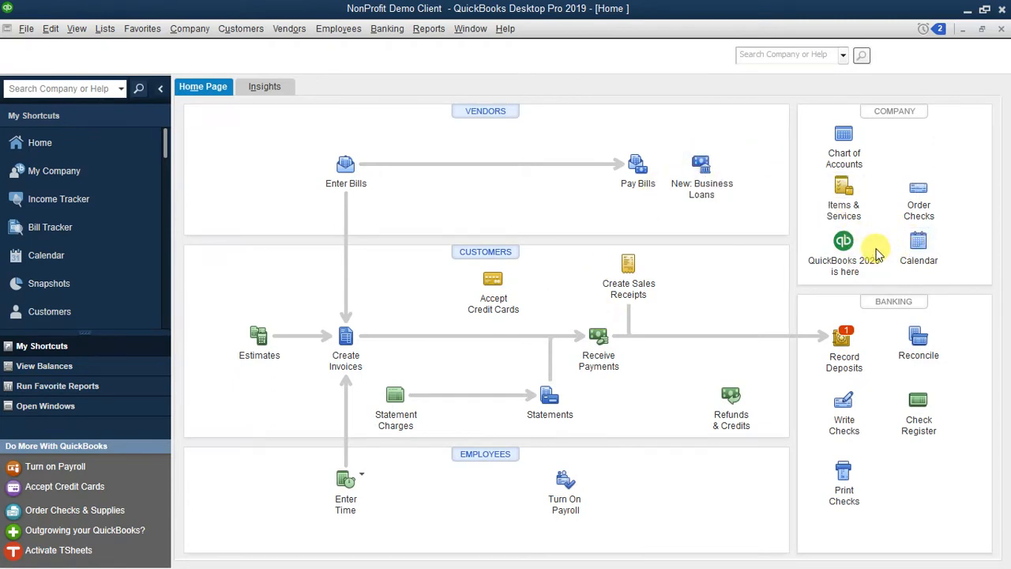
Review the In Kind Donation Income account's QuickReport from the chart of accounts, then return to the home page.
click(844, 135)
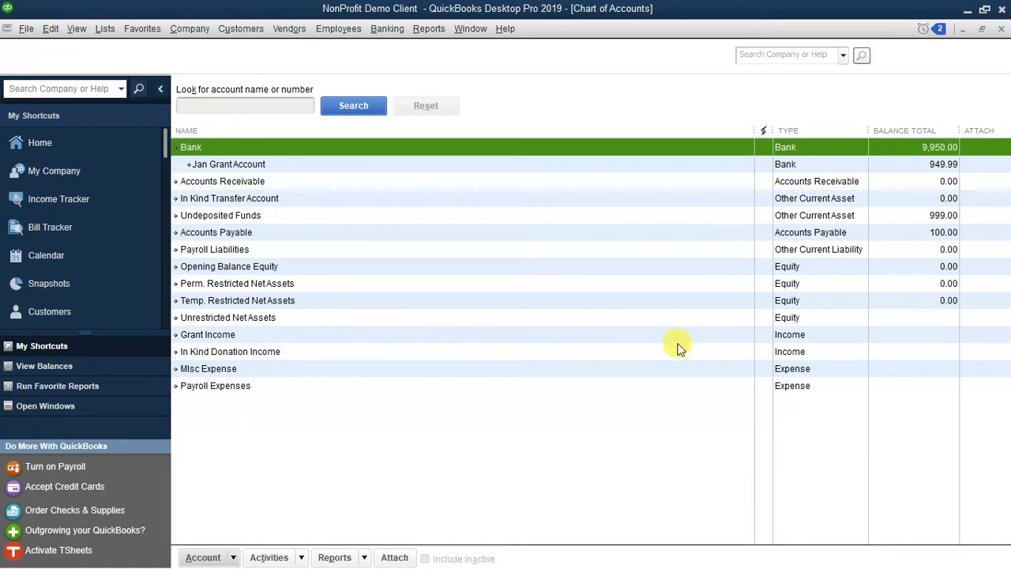
click(795, 353)
double_click(795, 352)
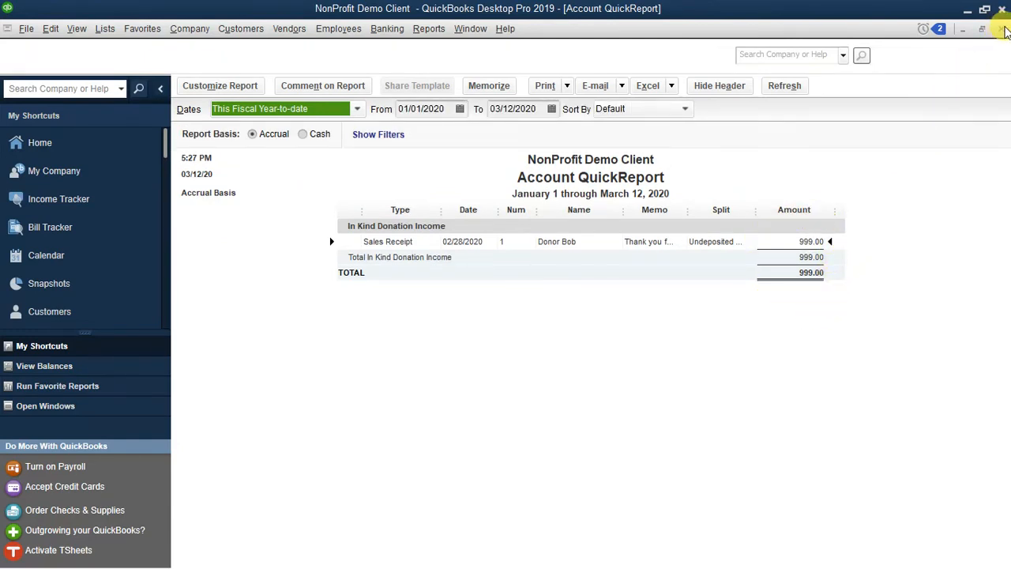
click(1002, 28)
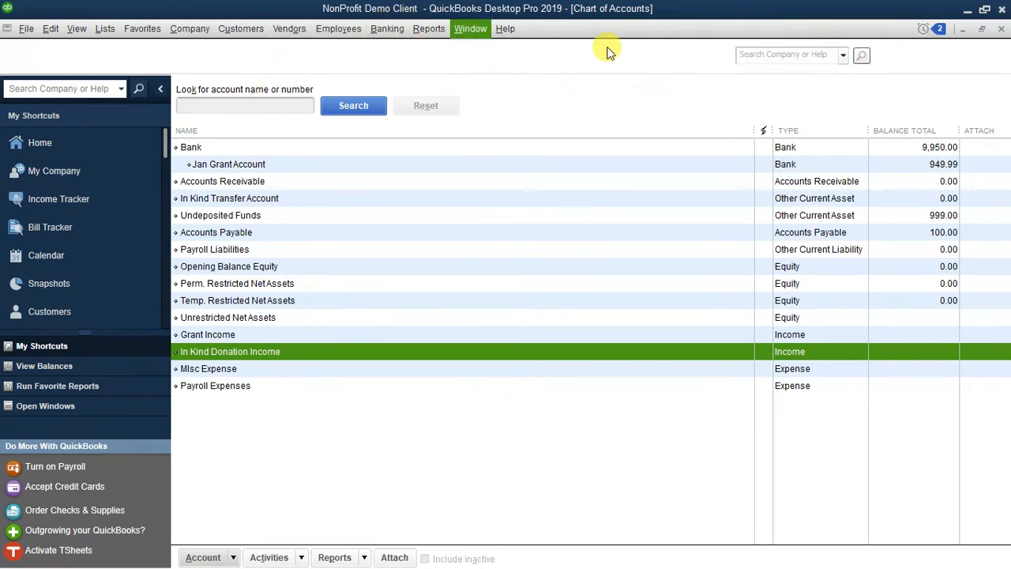
click(1000, 31)
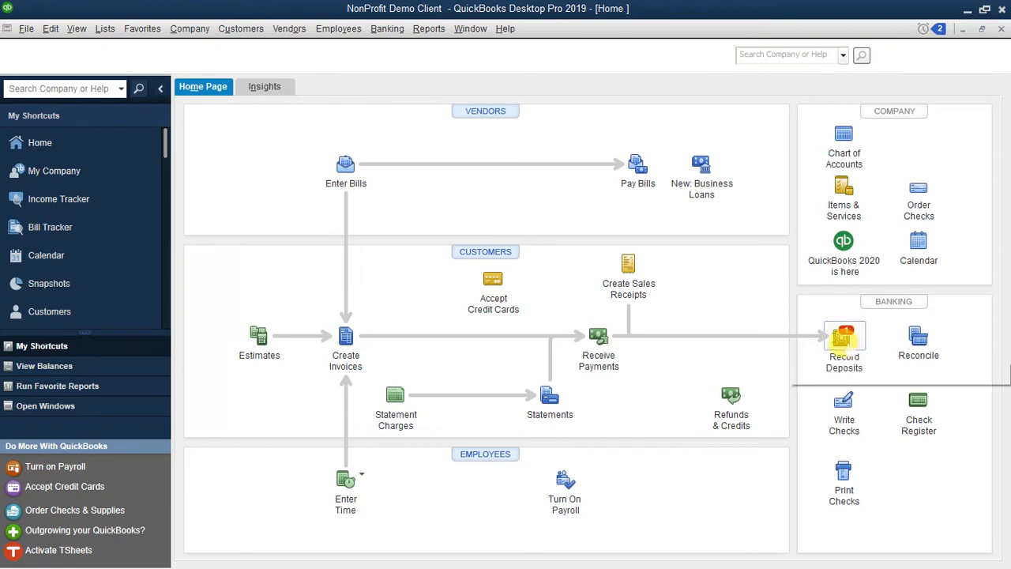
Start recording a deposit and select the donor's 02/28/2020 sales receipt payment for it.
click(844, 336)
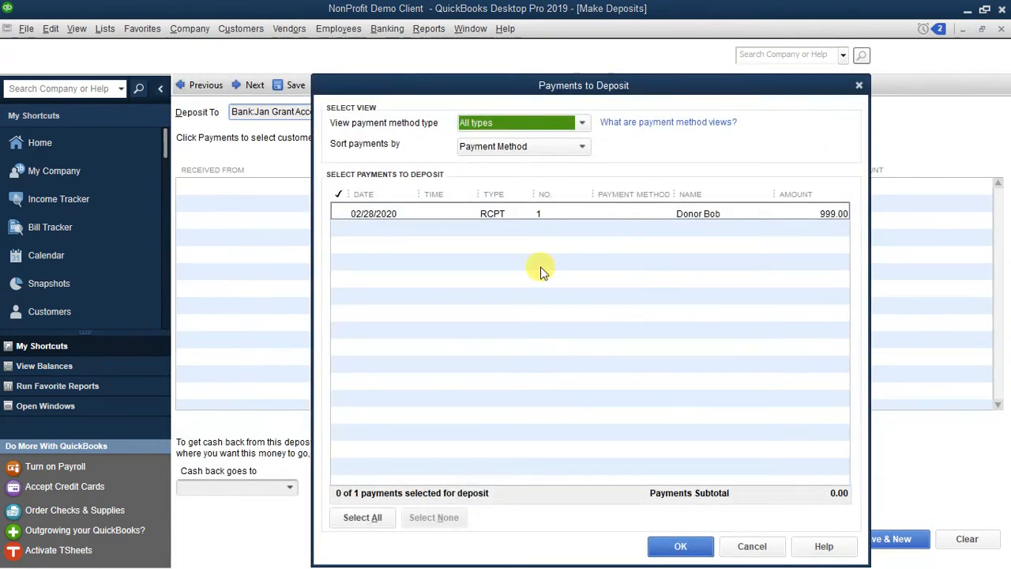
click(338, 197)
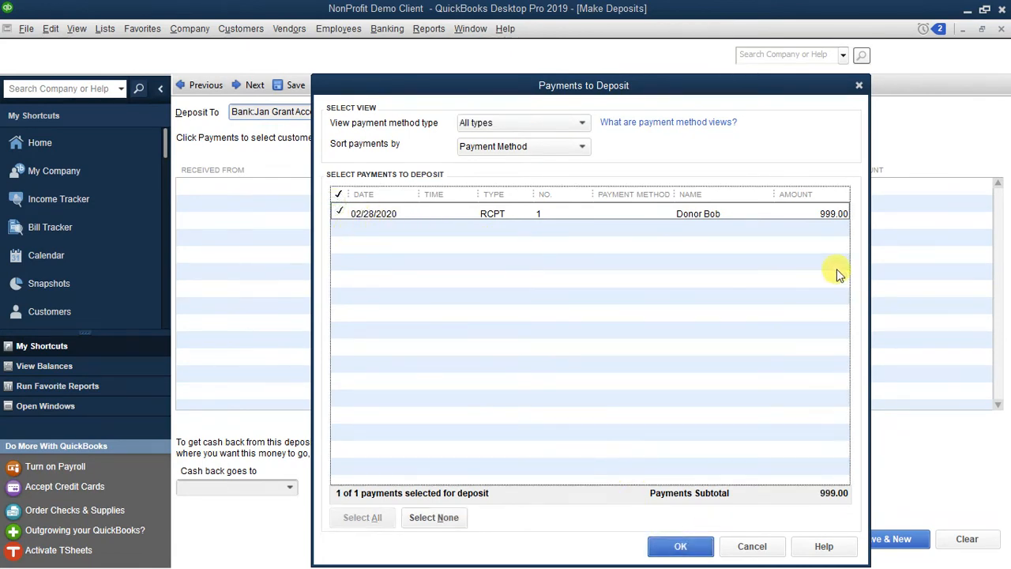
click(686, 547)
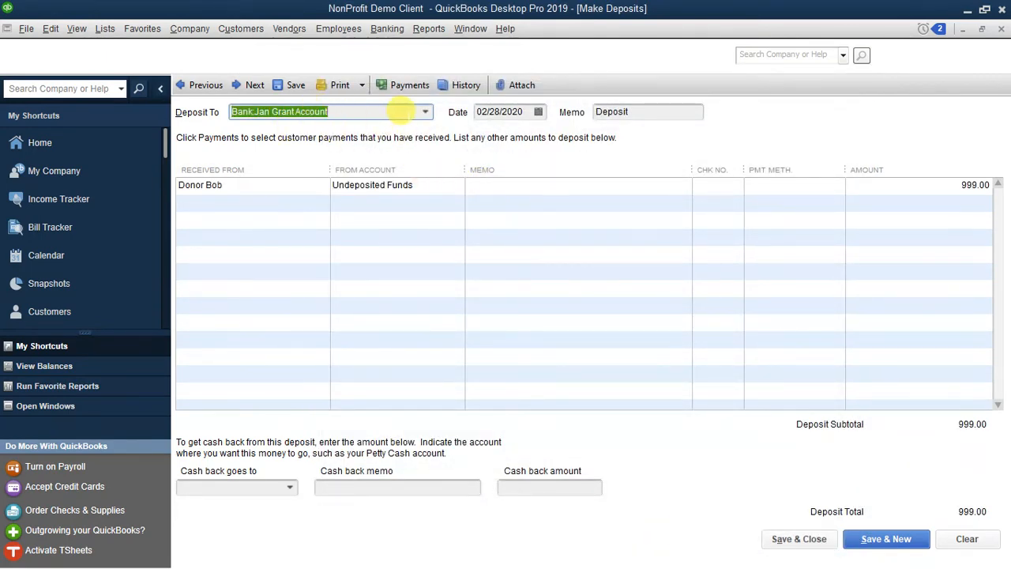
Save the deposit to In Kind Transfer Account and check the account balances in the chart of accounts.
click(423, 112)
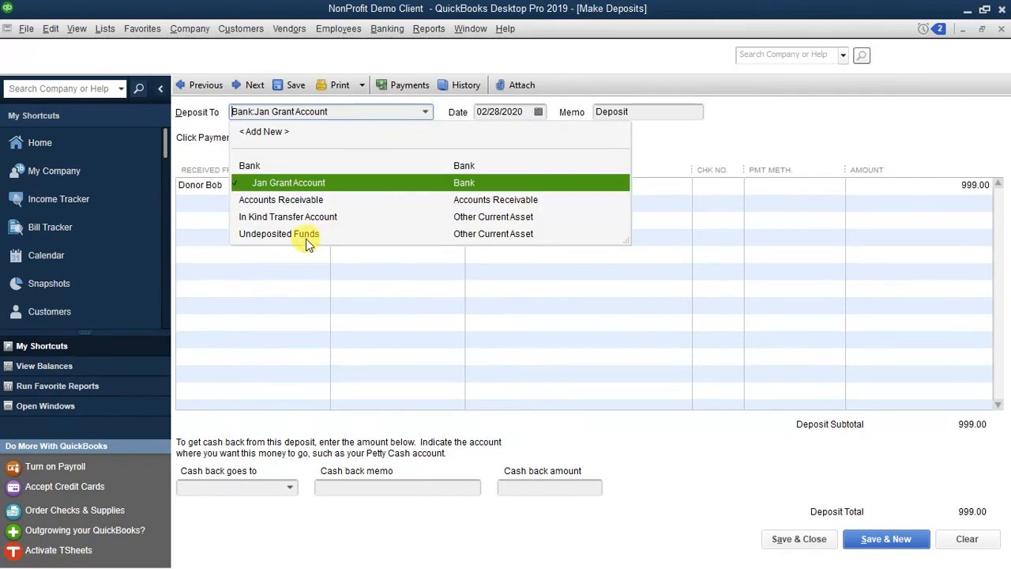
click(273, 217)
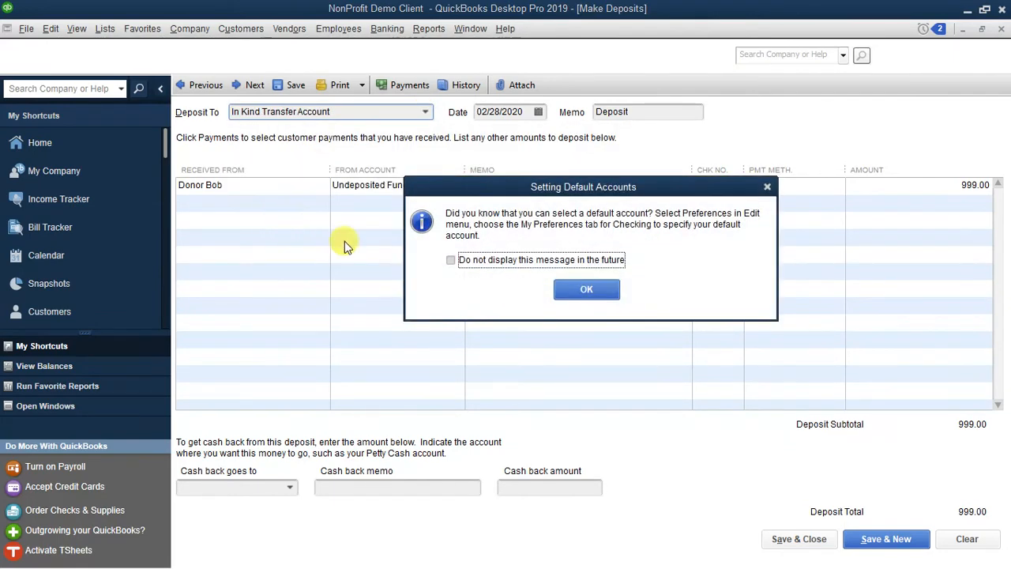
click(594, 287)
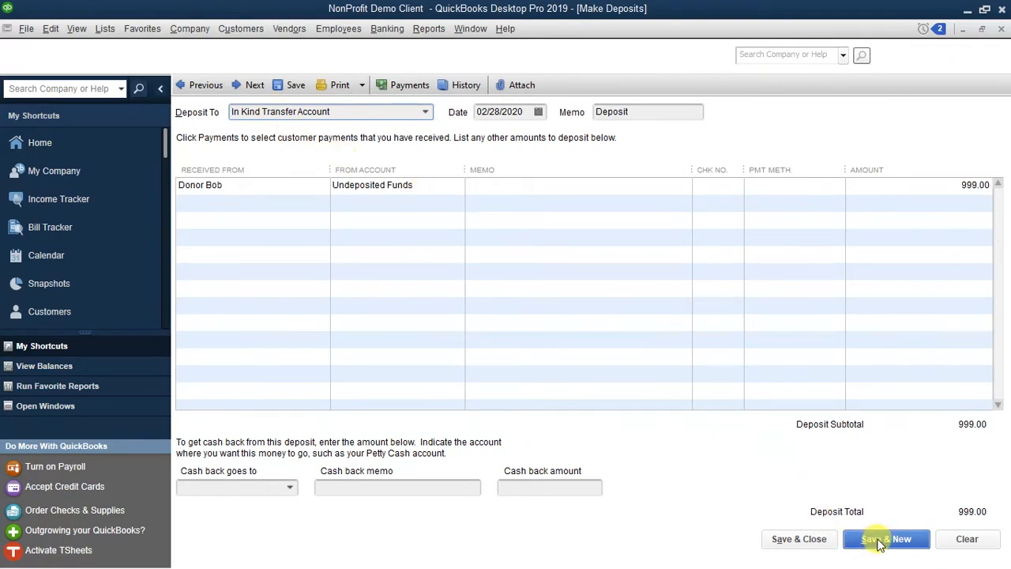
click(799, 539)
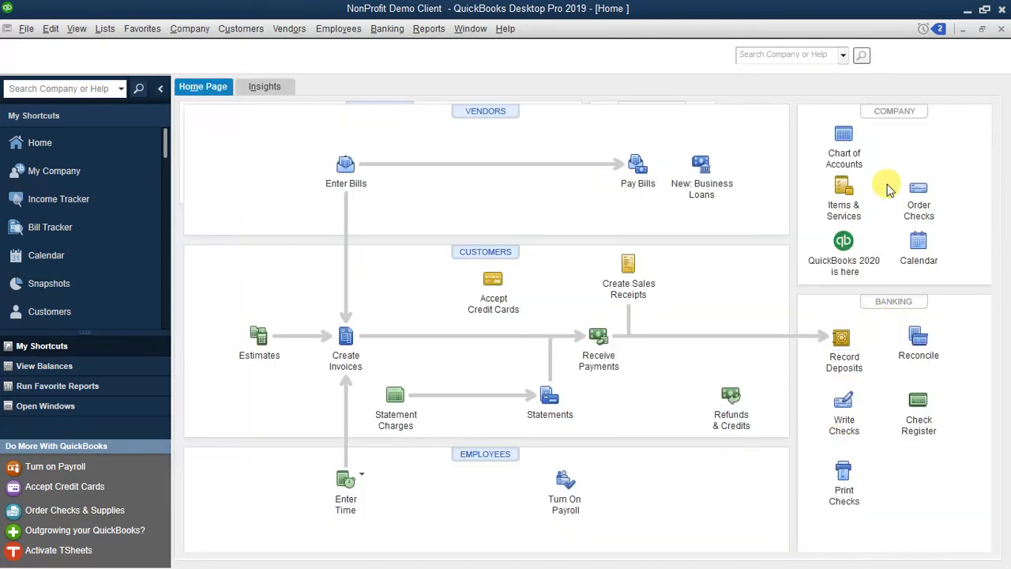
click(844, 140)
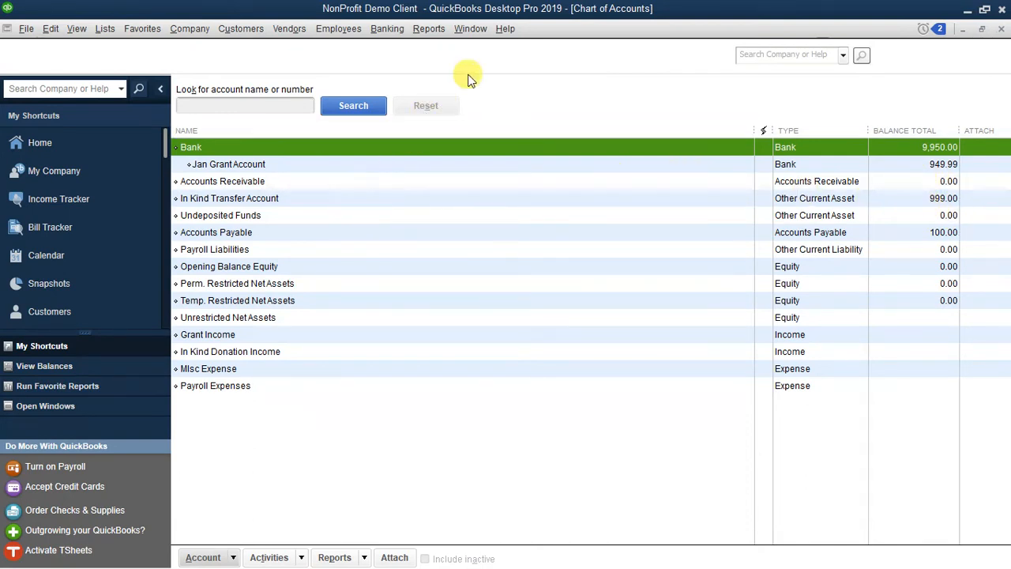
click(1001, 29)
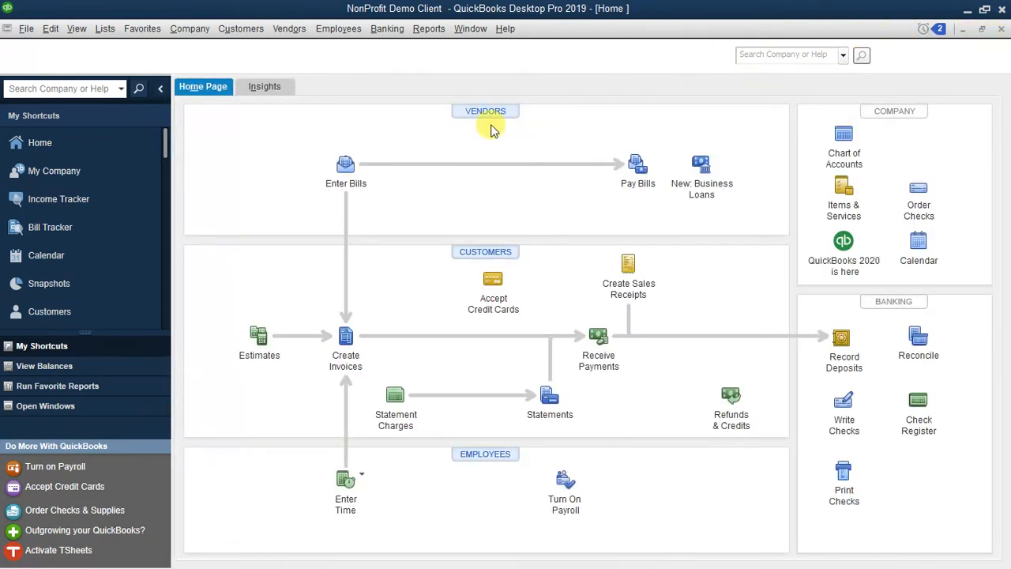
Start a general journal entry and debit MIsc Expense for 999 on the first line.
click(188, 38)
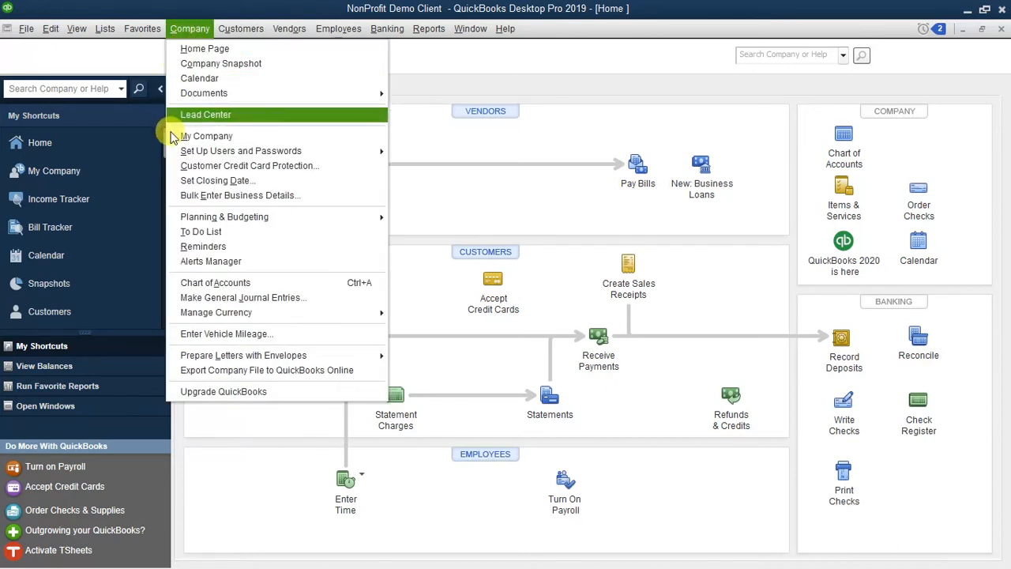
click(190, 298)
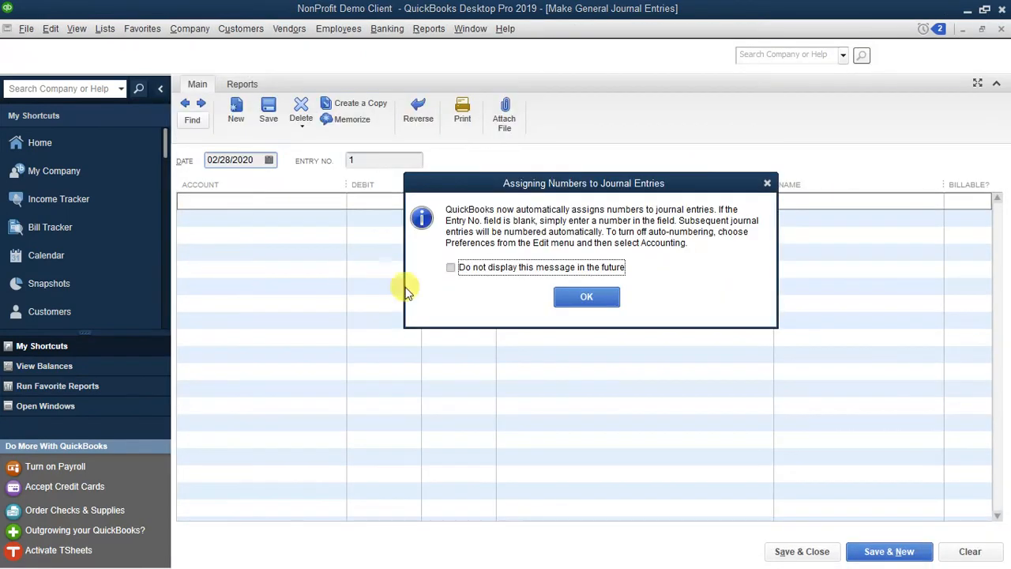
click(586, 300)
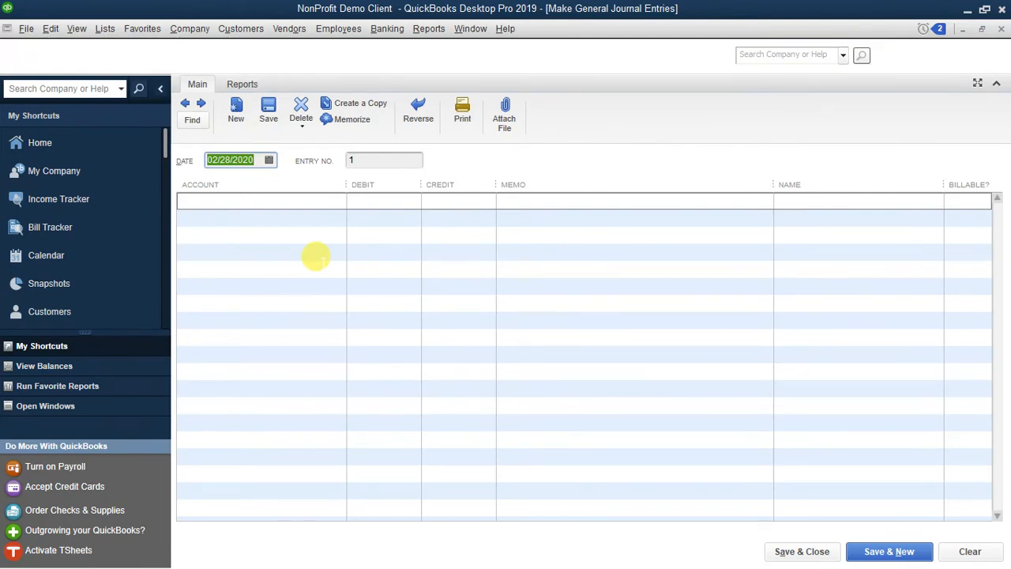
click(235, 194)
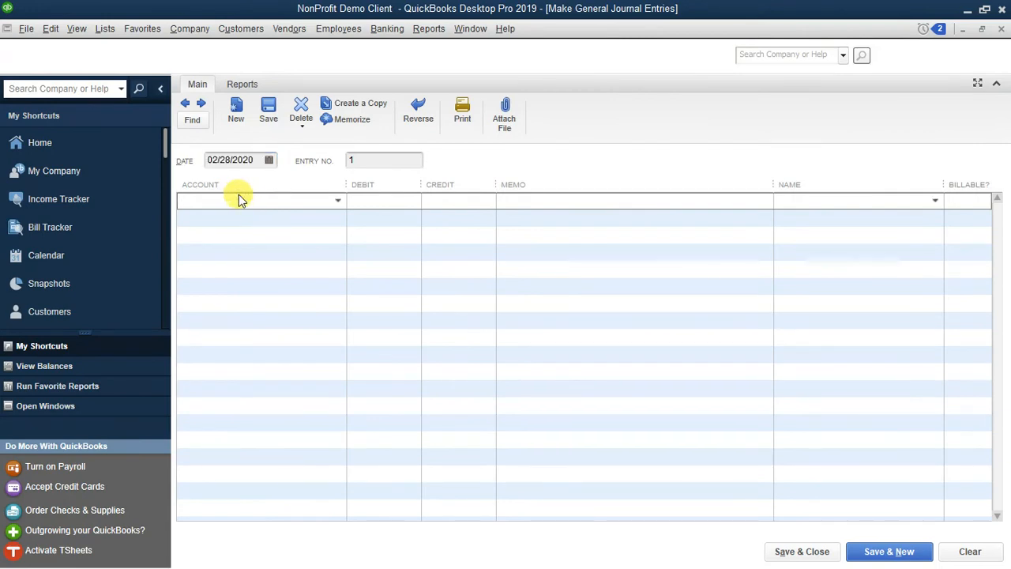
click(340, 200)
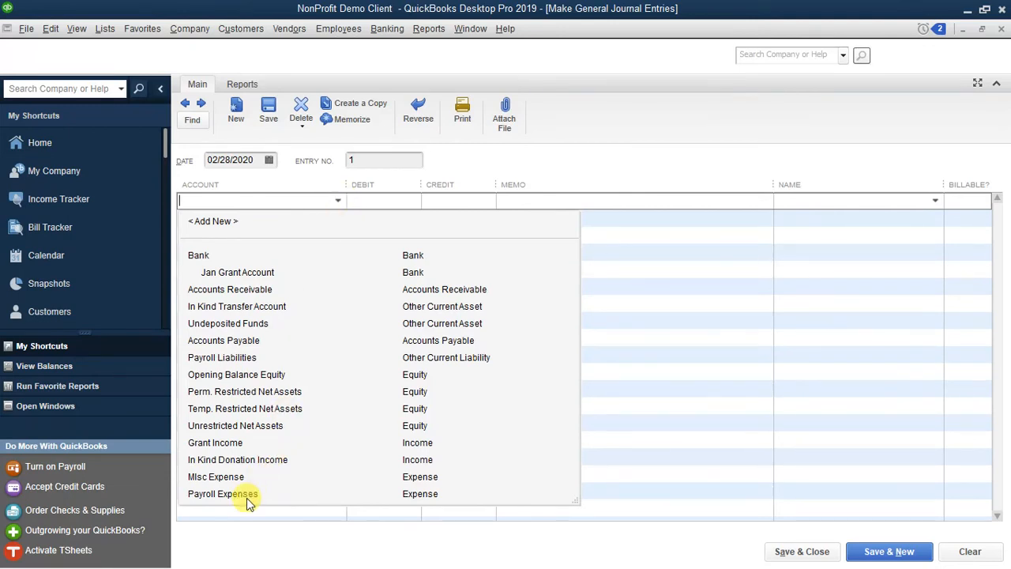
click(200, 476)
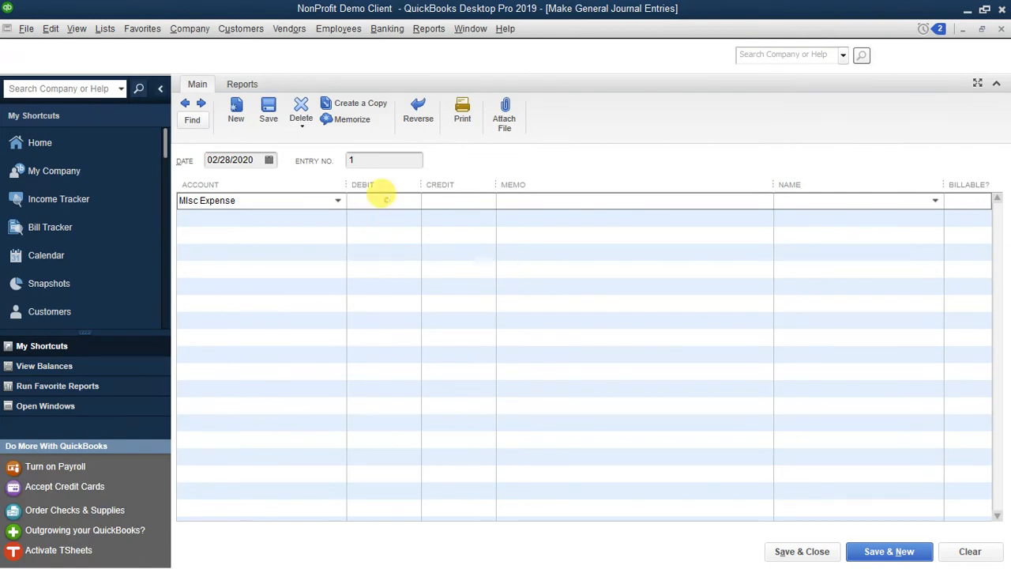
text(999)
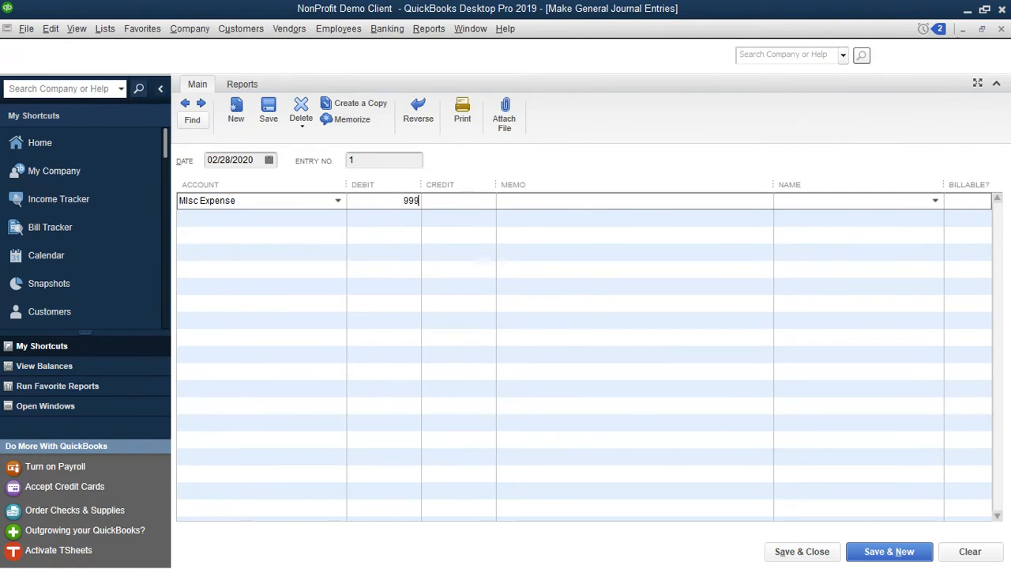
Assign the 999.00 credit line to In Kind Transfer Account, then save and close the journal entry.
click(294, 212)
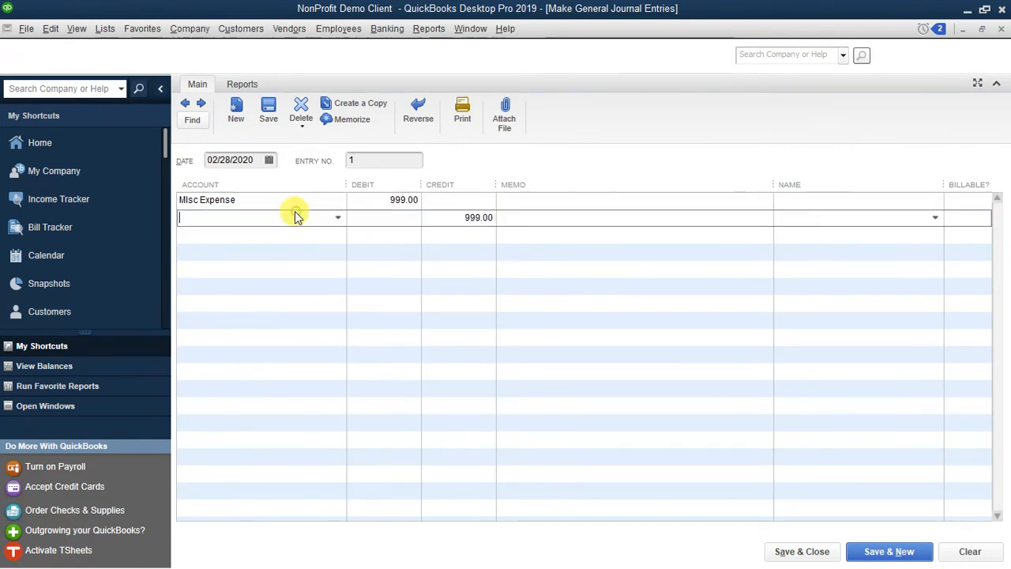
click(338, 218)
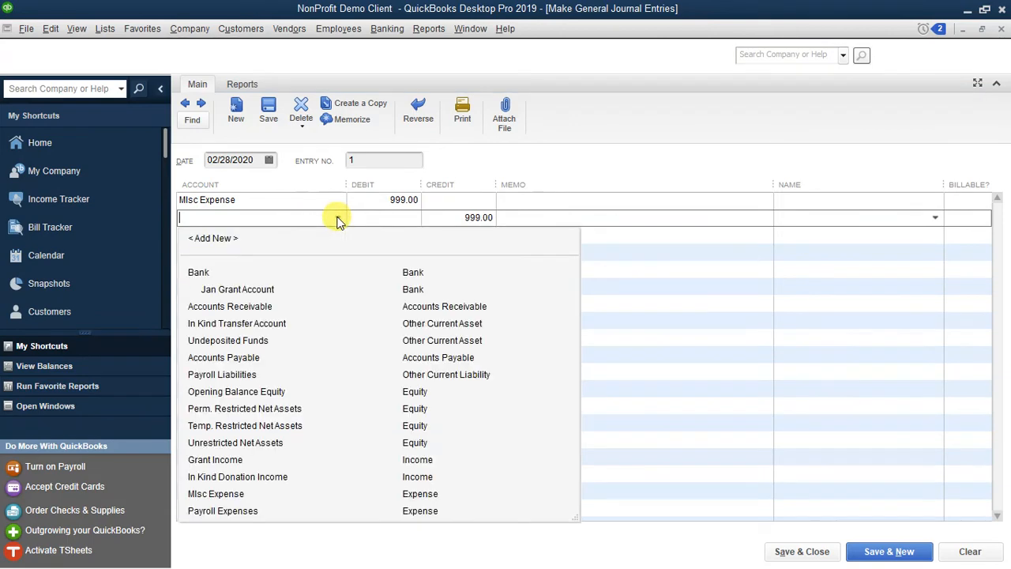
click(241, 323)
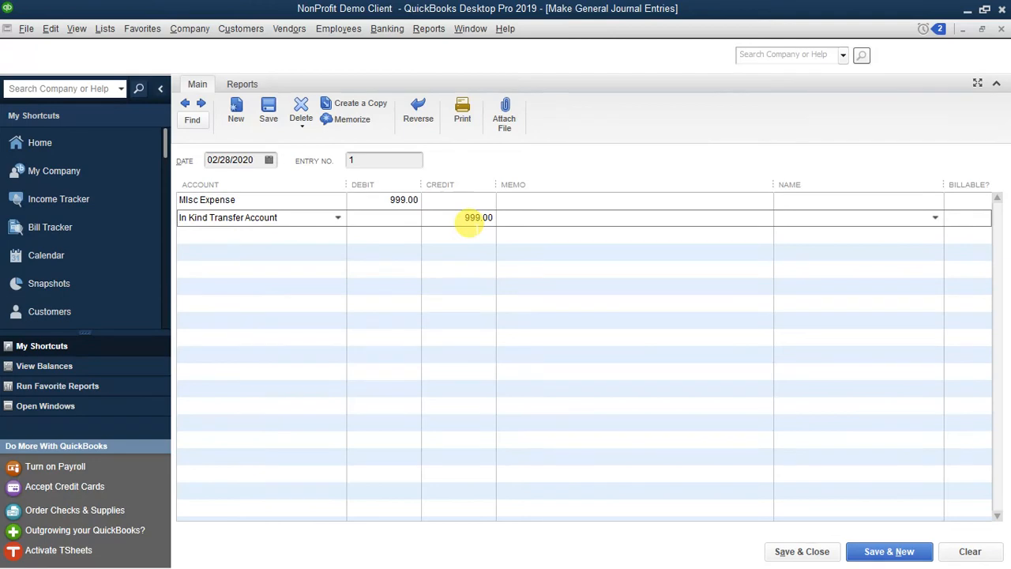
click(802, 553)
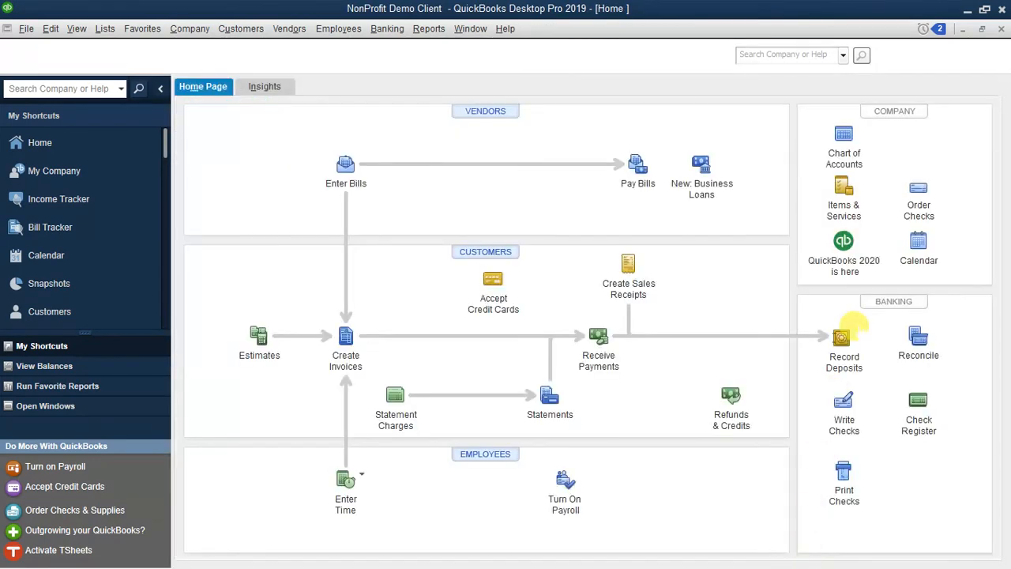
Review the MIsc Expense account's QuickReport from the chart of accounts, then close the report.
click(843, 135)
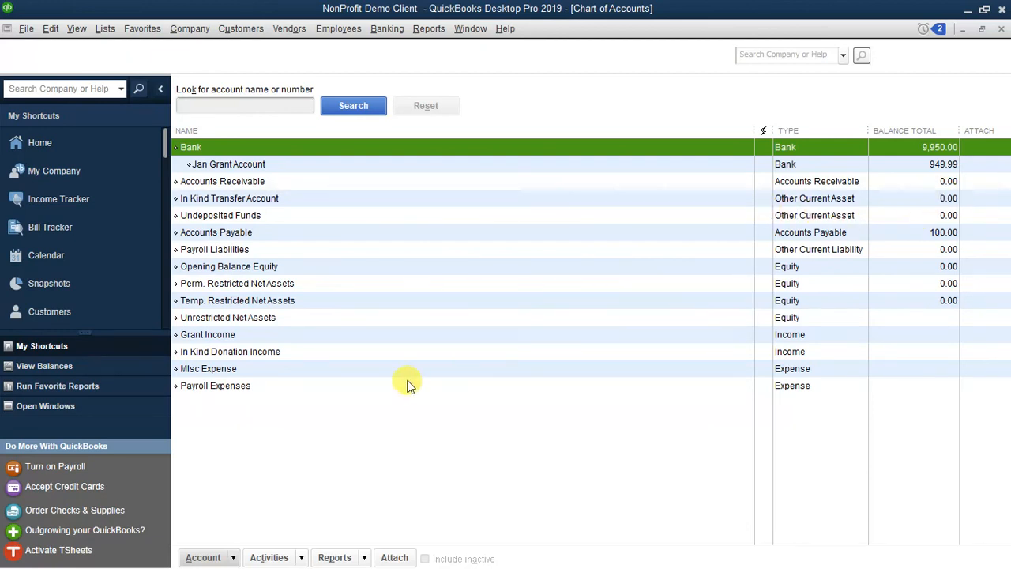
click(214, 369)
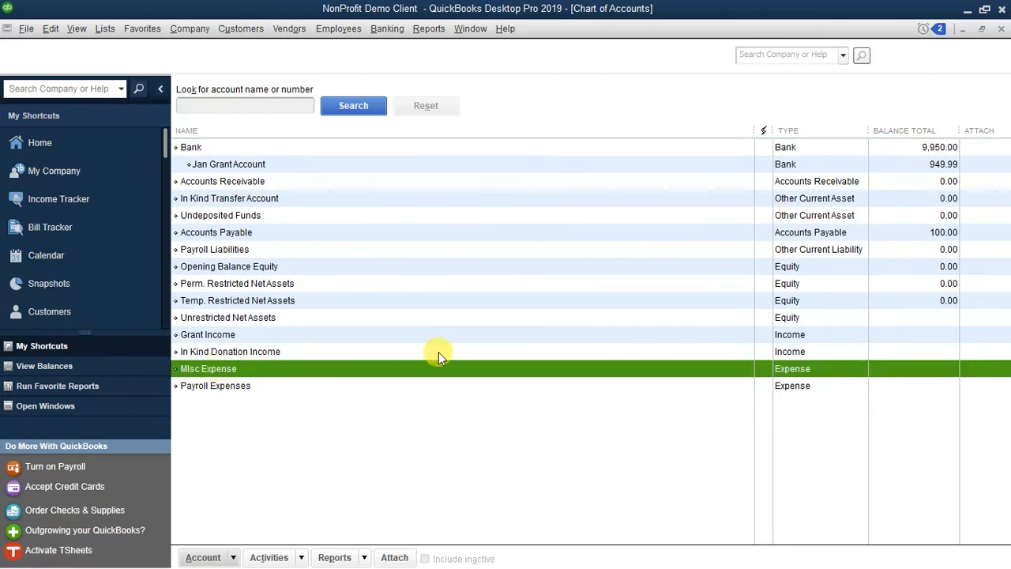
double_click(461, 369)
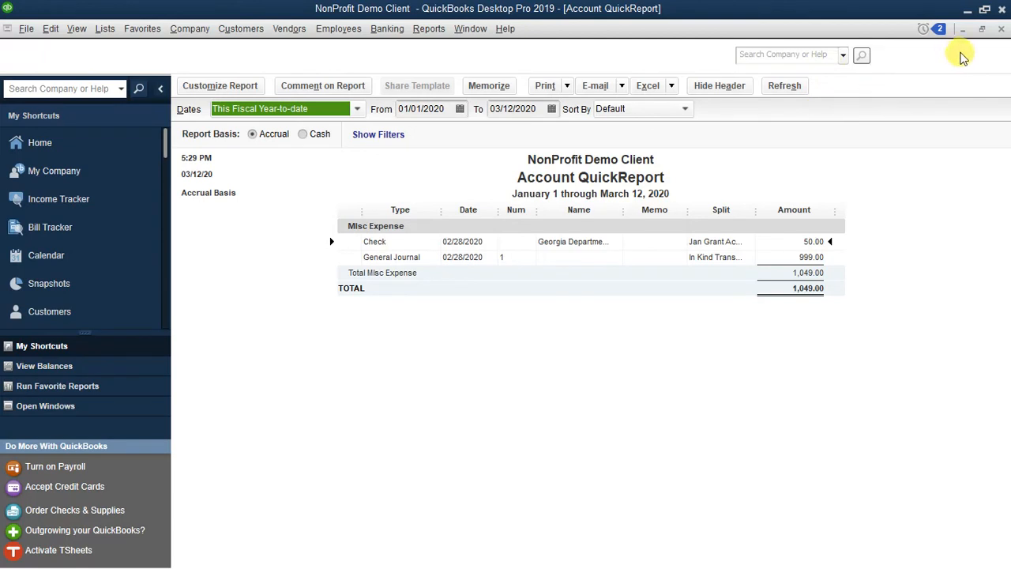
click(1003, 29)
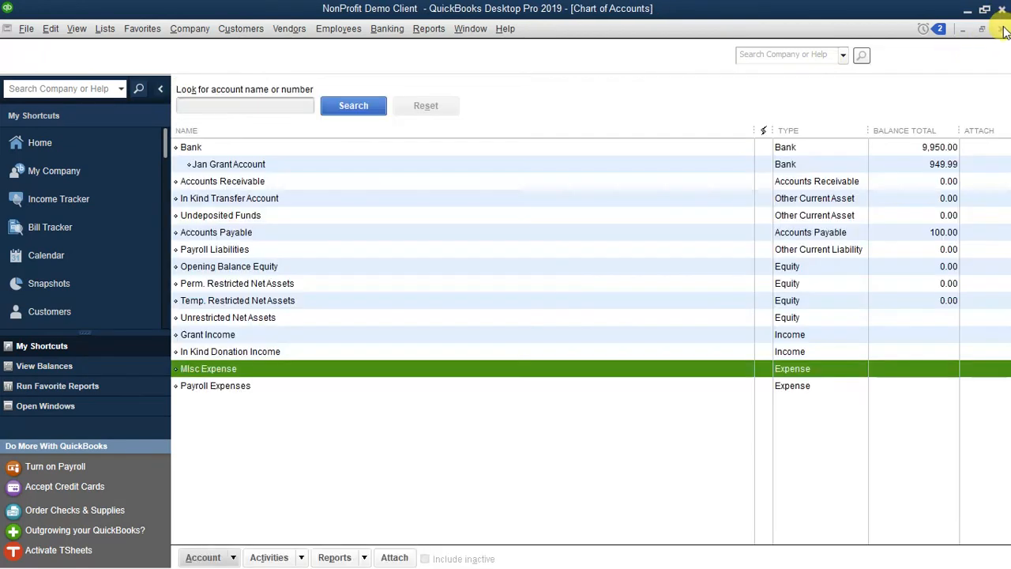